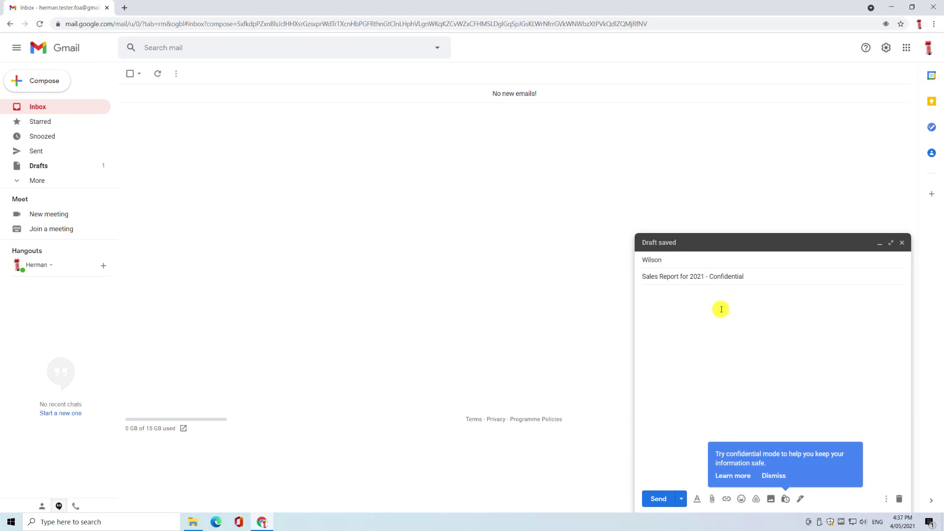
Turn on confidential mode for the draft and require an SMS passcode for recipients
left_click(786, 499)
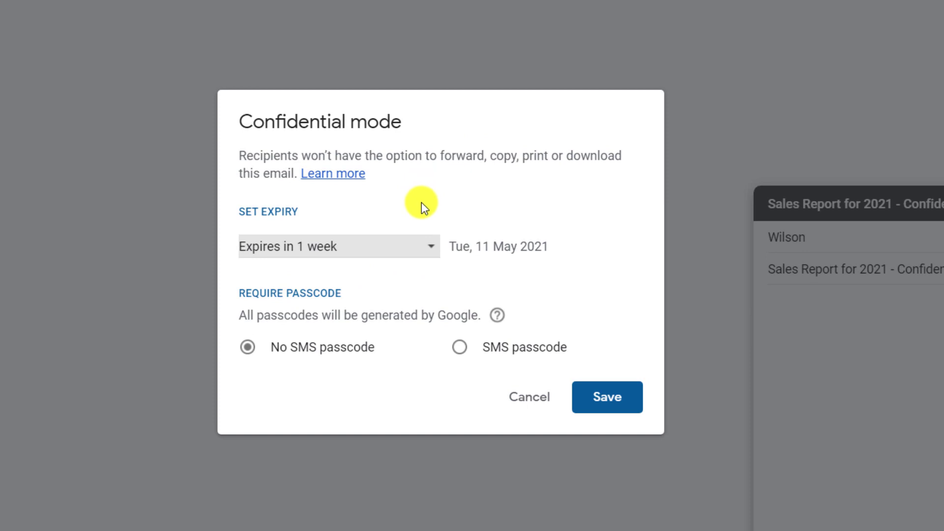
left_click(461, 347)
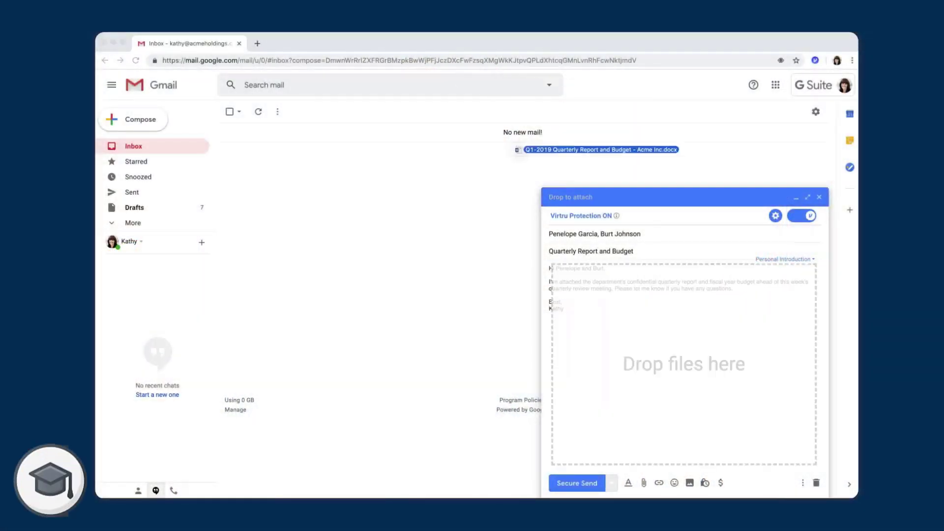
Add the report file as a secured attachment, then open the Quarterly Report and Budget email
left_click_drag(538, 149, 632, 371)
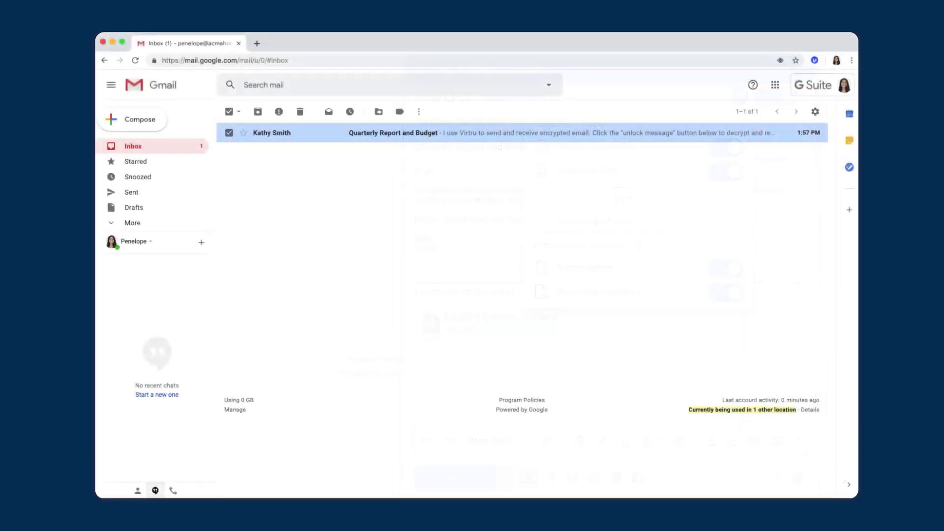
left_click(391, 132)
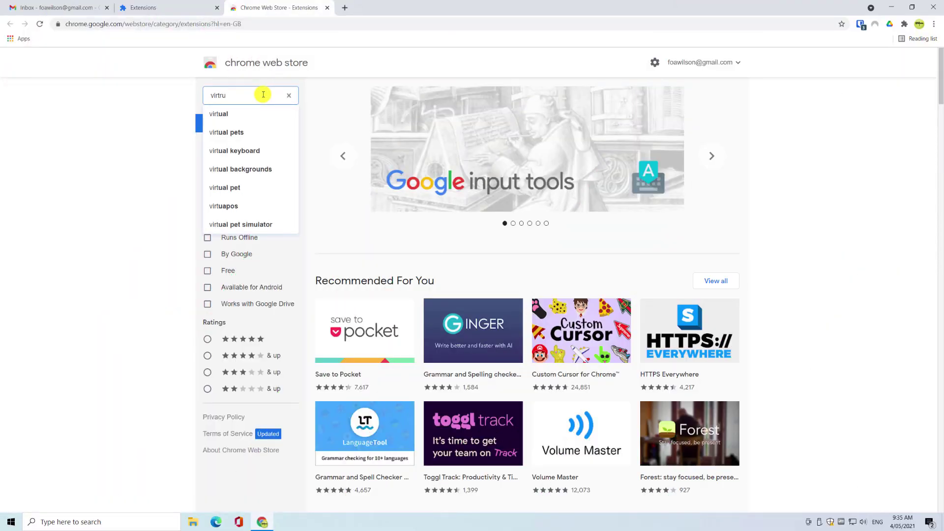
Find Virtru Email Protection in the Chrome Web Store, add it to Chrome and pin it
left_click(218, 114)
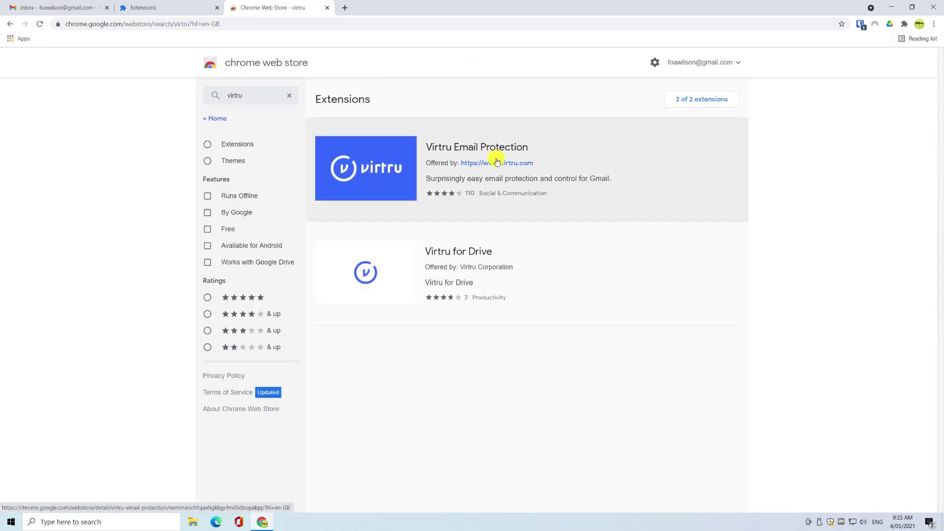
left_click(623, 164)
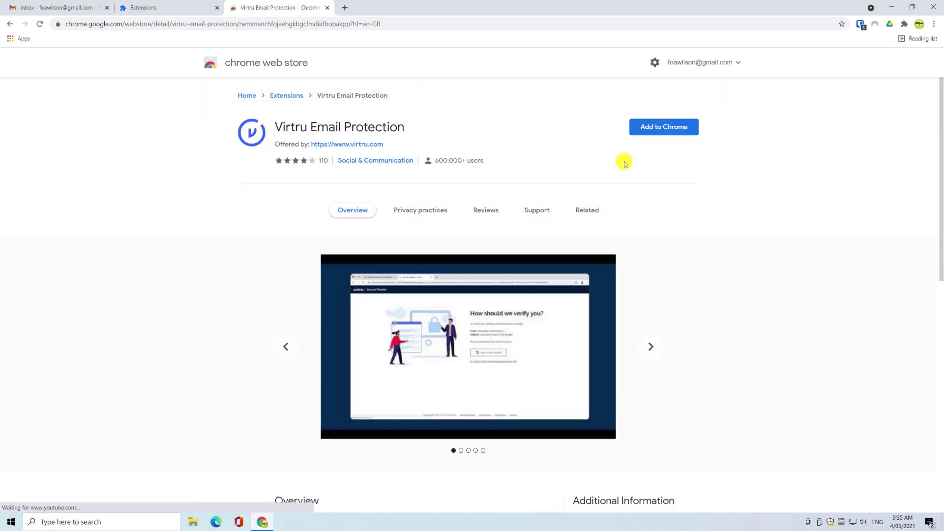
left_click(669, 126)
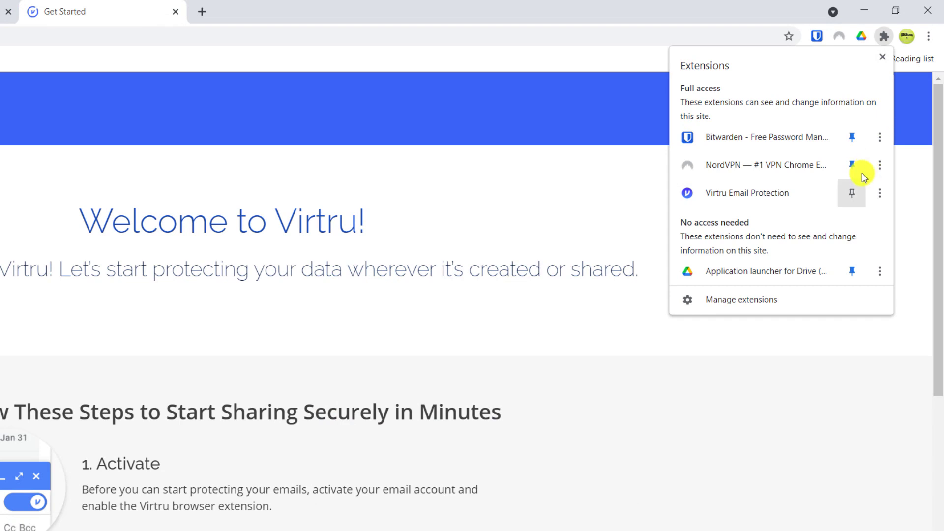
left_click(852, 193)
Open the Virtru dashboard from the extension and sign in with the Google account
left_click(862, 37)
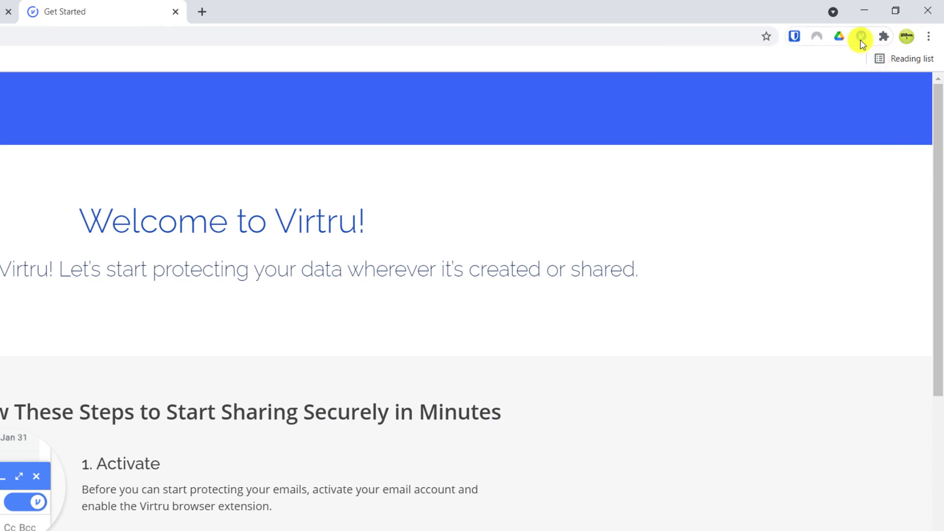
left_click(775, 67)
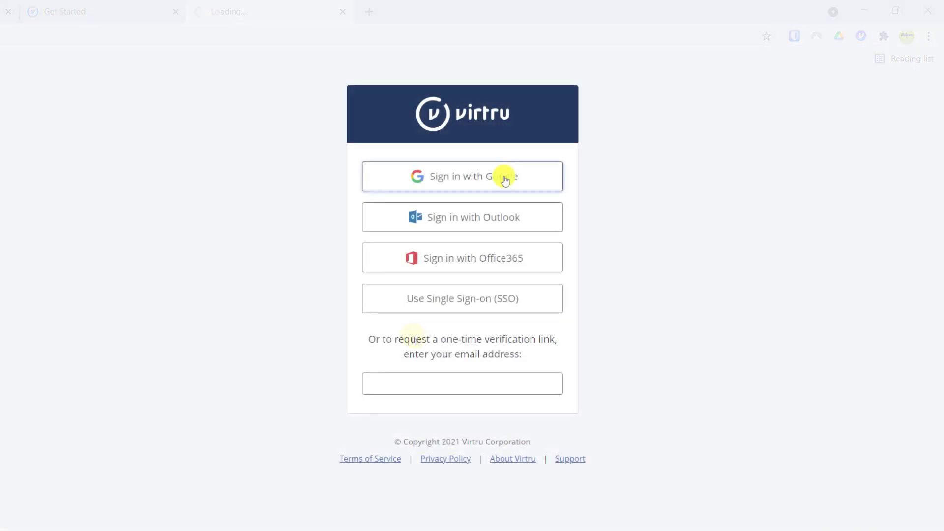
left_click(505, 178)
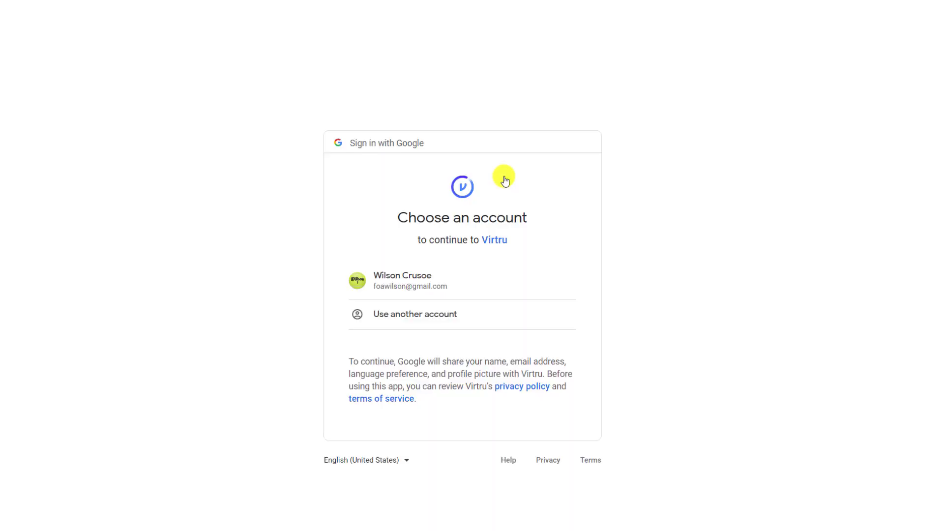
left_click(417, 287)
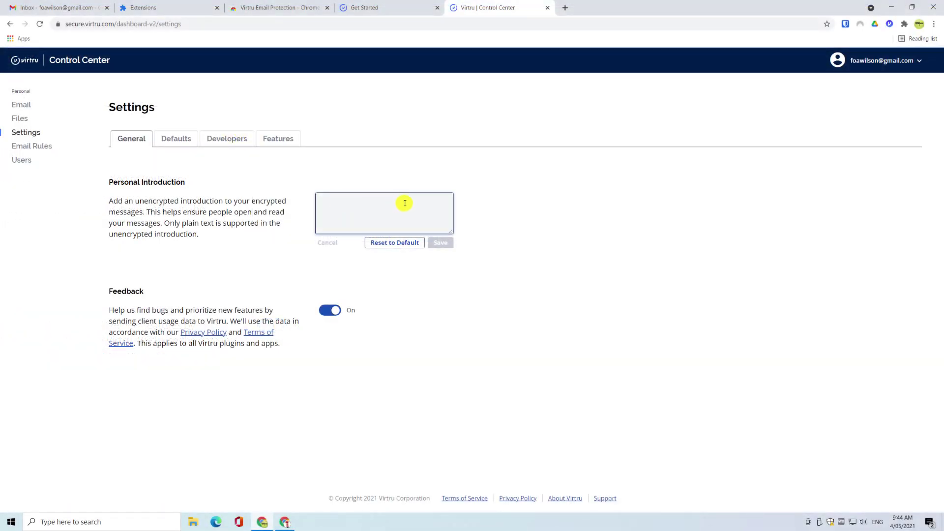
Enter the introduction 'Hey, I'm using Virtru to encrypt my emails...' and return to Gmail
type("Hey, I'm using V")
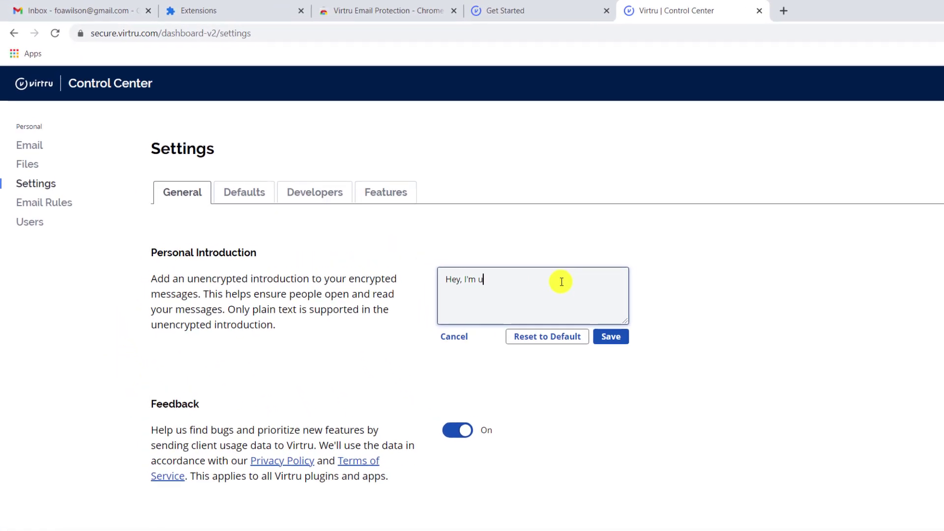
type("irtru to encrypt my emails. Don't worry ")
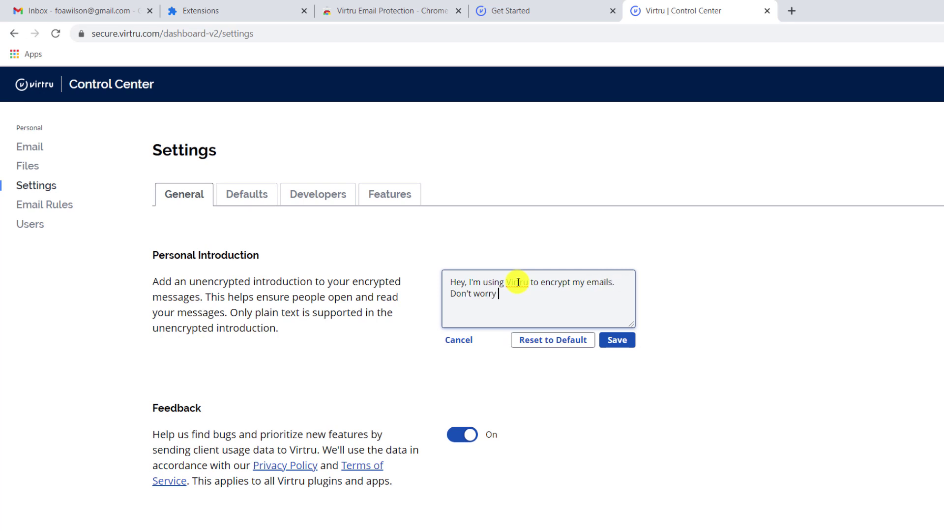
type("you can read and reply as per normal. Anthony :)")
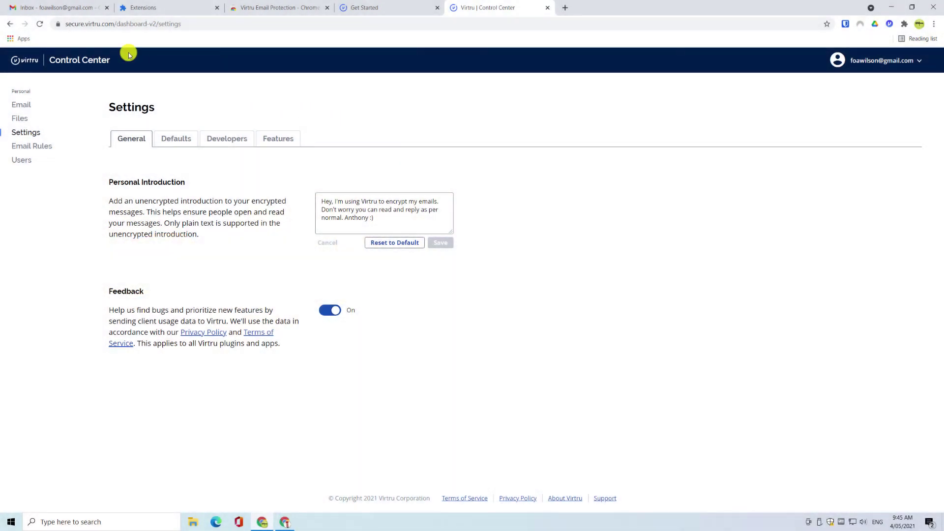
left_click(70, 7)
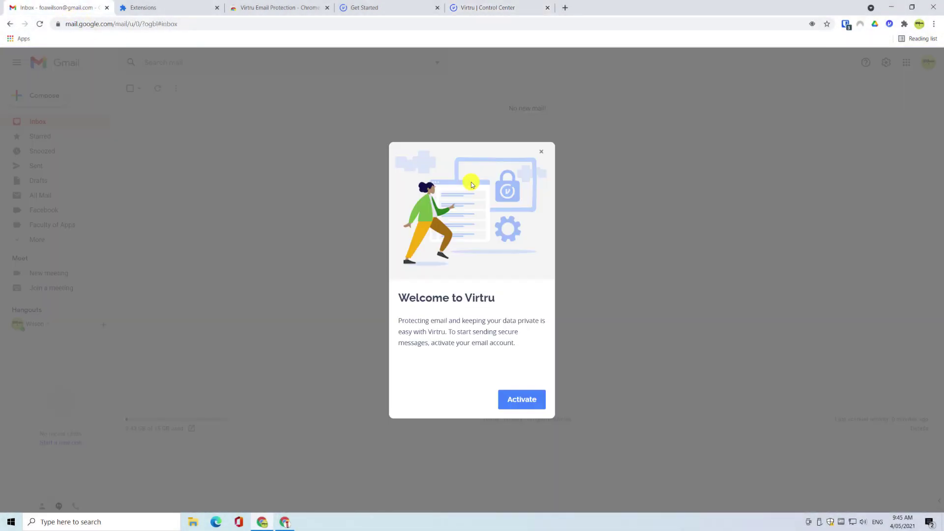
Activate Virtru for the account and switch on Virtru protection in a new message
left_click(525, 400)
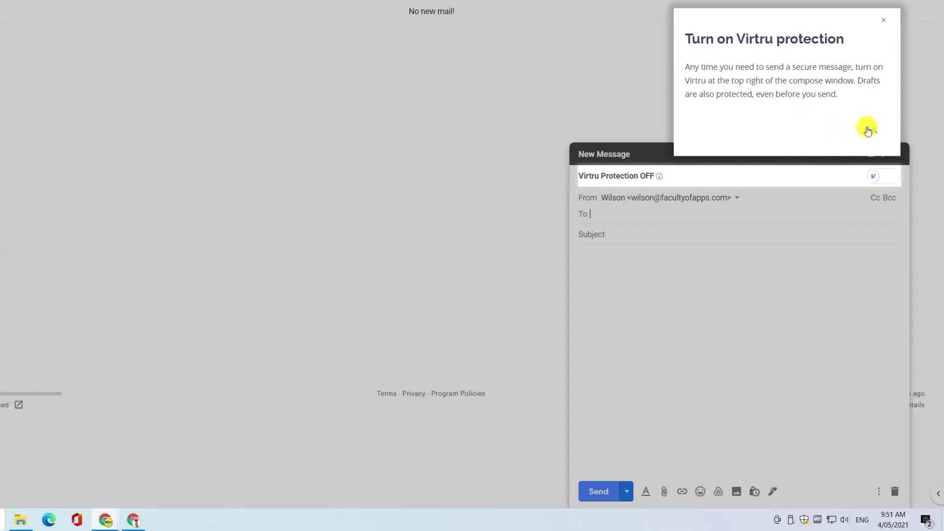
left_click(869, 131)
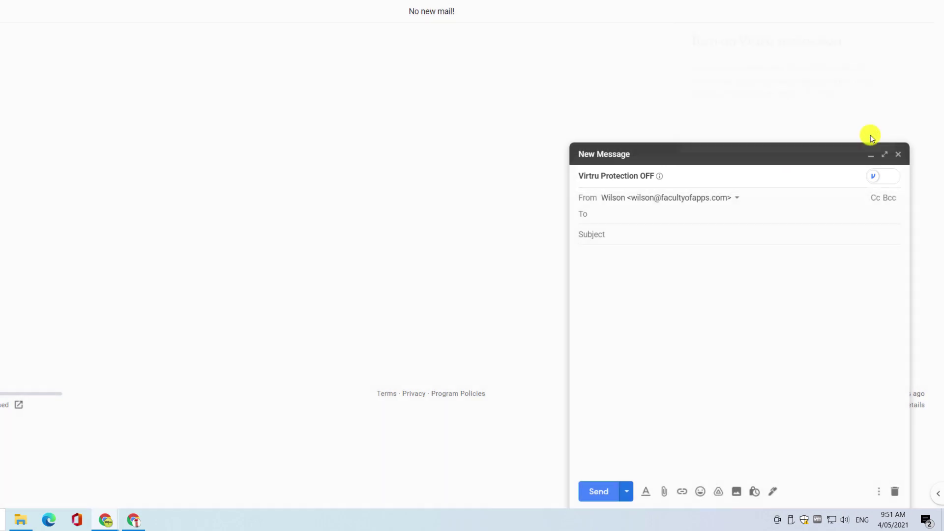
left_click(876, 178)
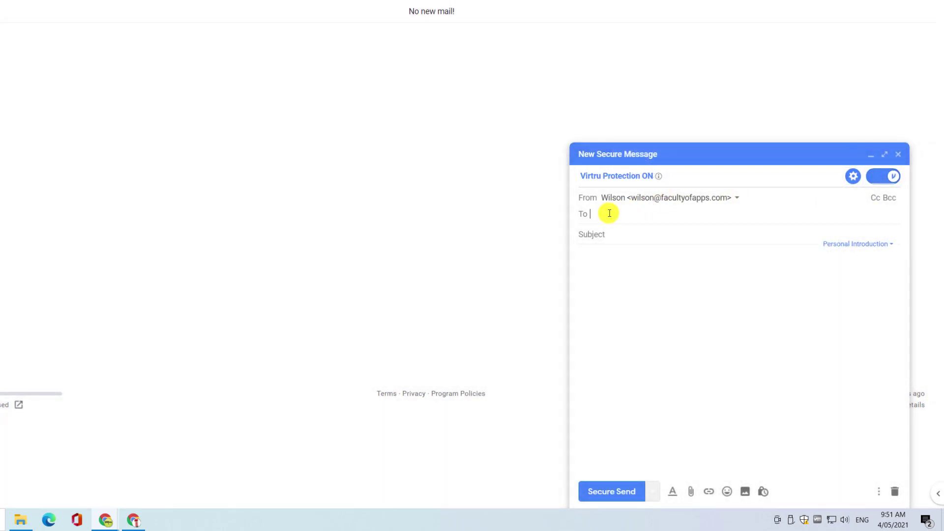
Paste the first recipient's address and add a suggested second recipient
right_click(609, 213)
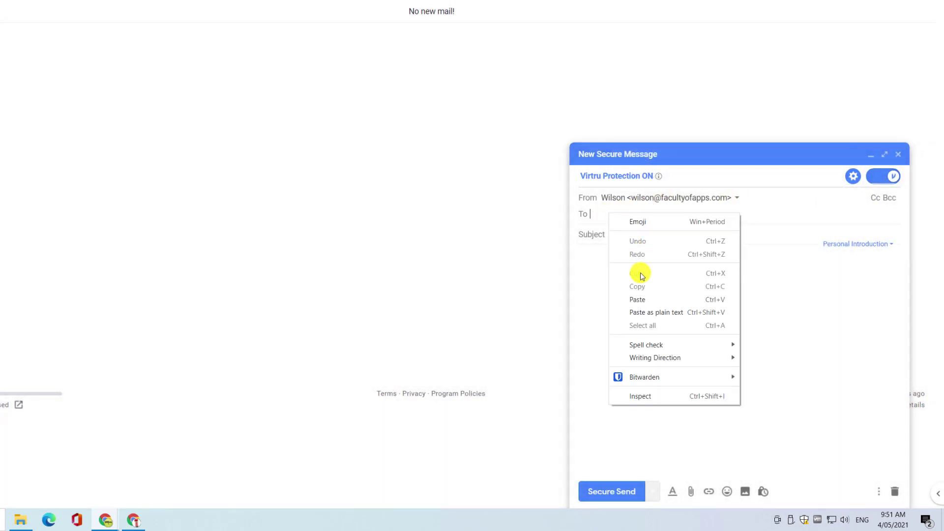
left_click(640, 299)
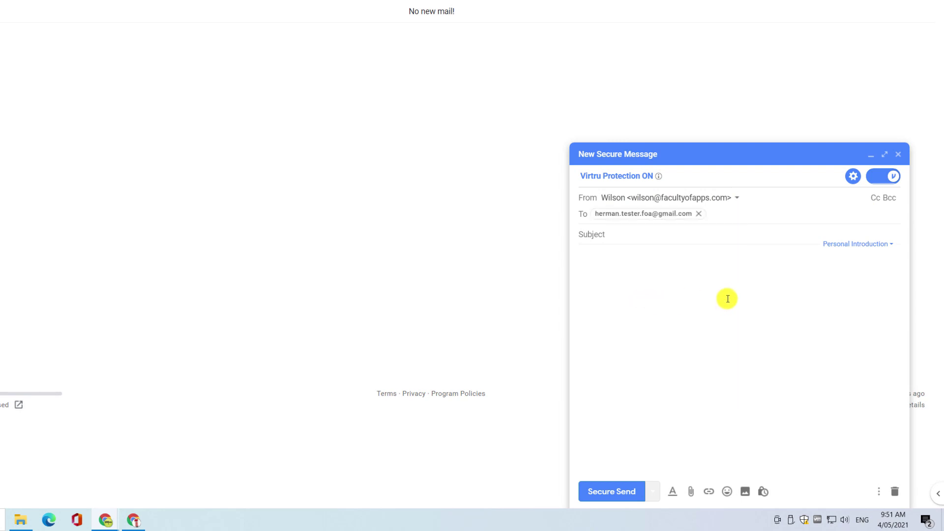
type("w")
key("Return")
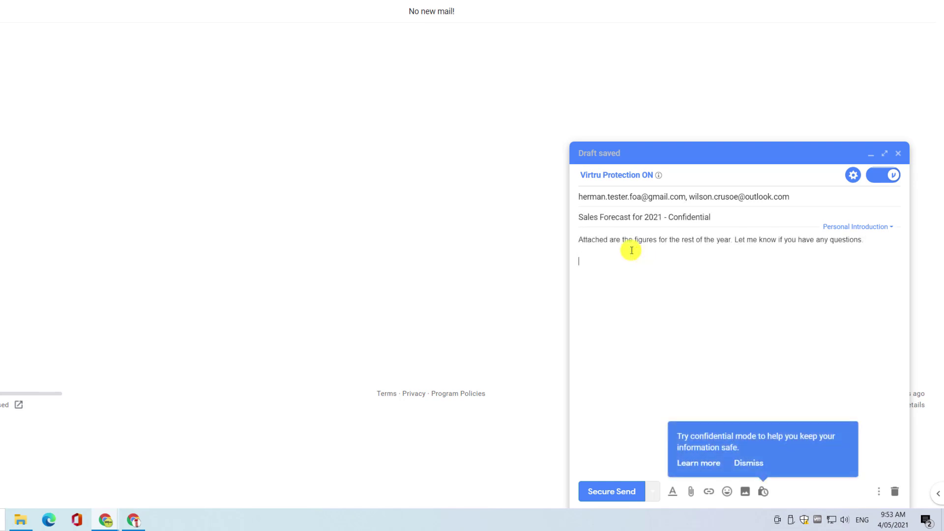
Sign the message, then disable forwarding, set a 1-day expiry, and enable watermarking and persistent protection
type("Anthony")
left_click(855, 175)
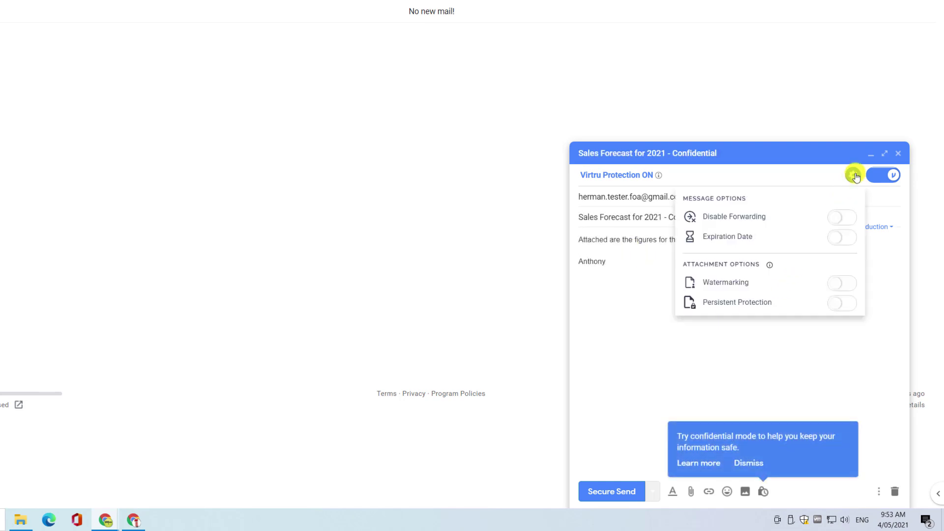
left_click(849, 220)
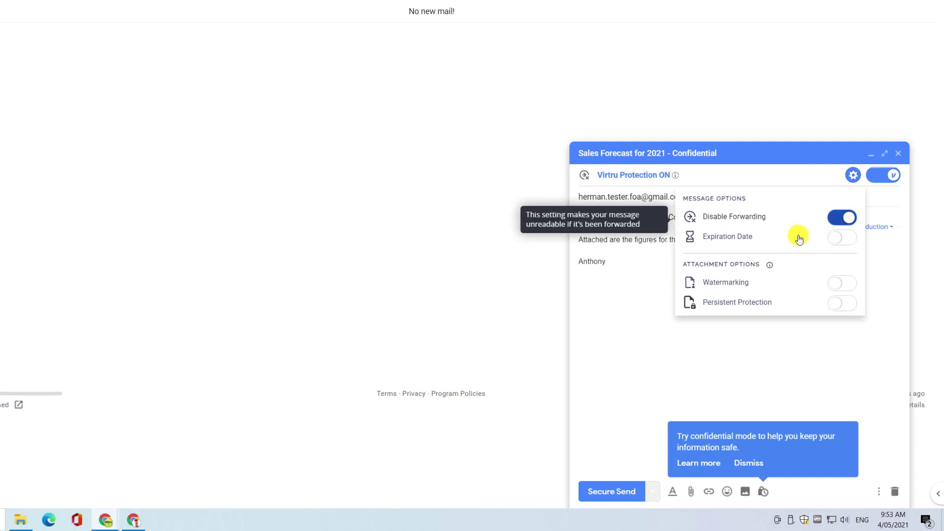
left_click(851, 240)
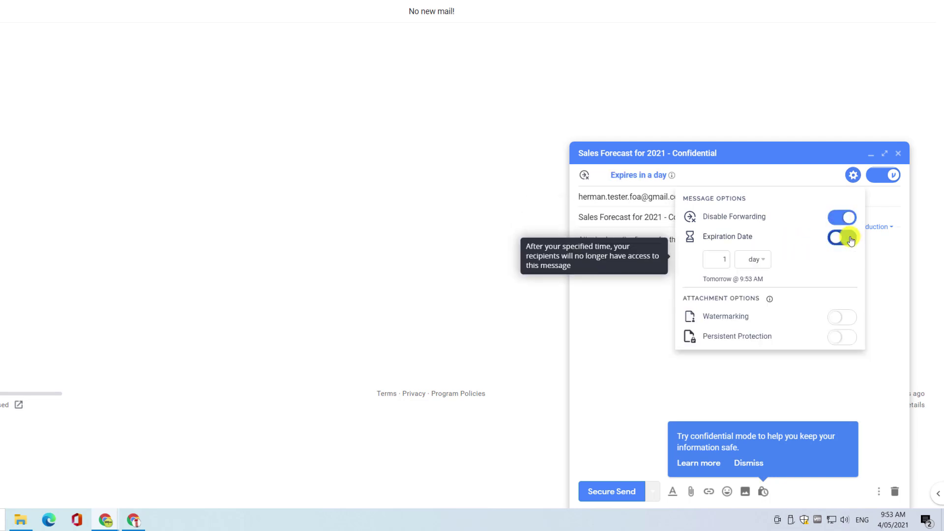
left_click(765, 263)
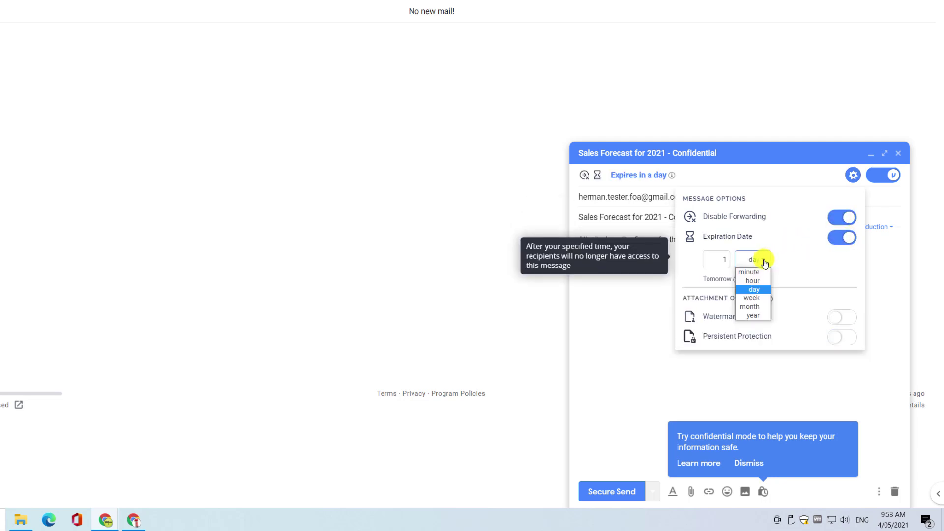
left_click(756, 291)
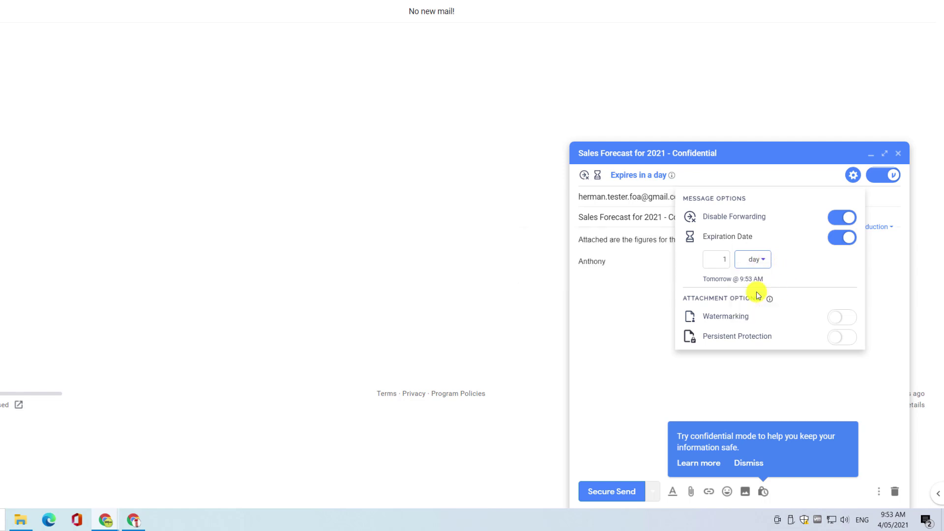
left_click(847, 318)
left_click(843, 338)
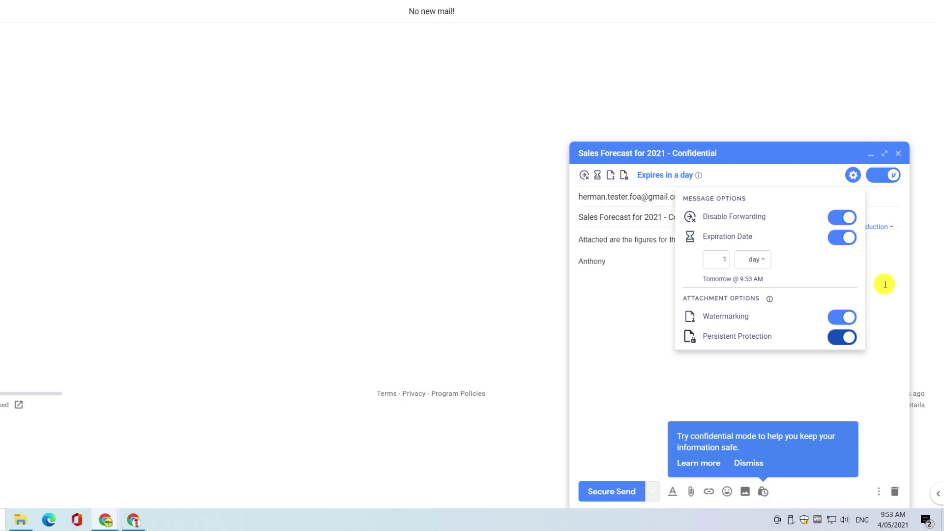
left_click(886, 284)
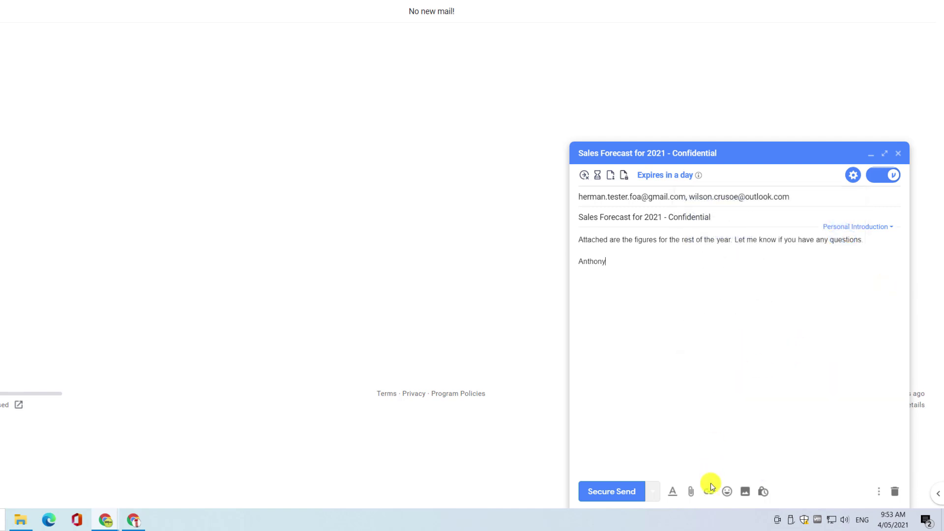
Attach 'Sales Growth Forcast 2021 - Confidential' from Documents and send the email with Secure Send
left_click(691, 492)
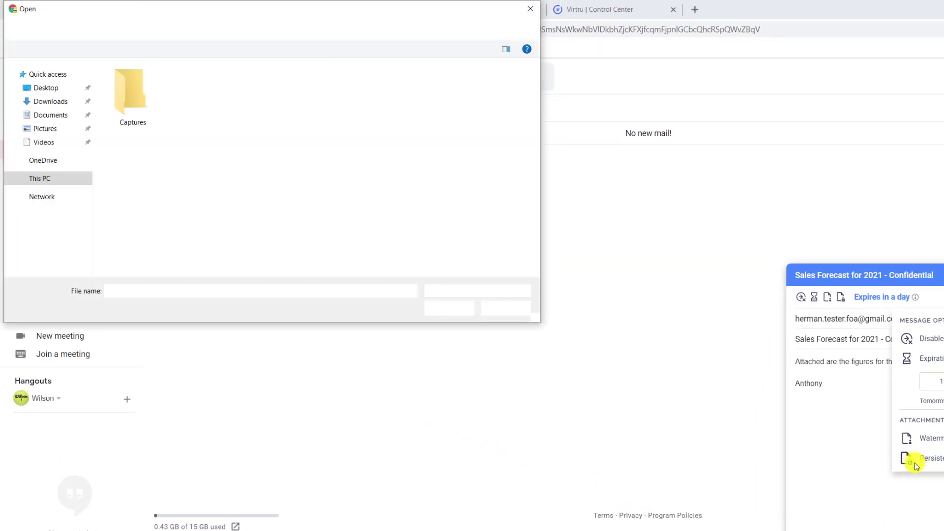
left_click(52, 115)
left_click(180, 84)
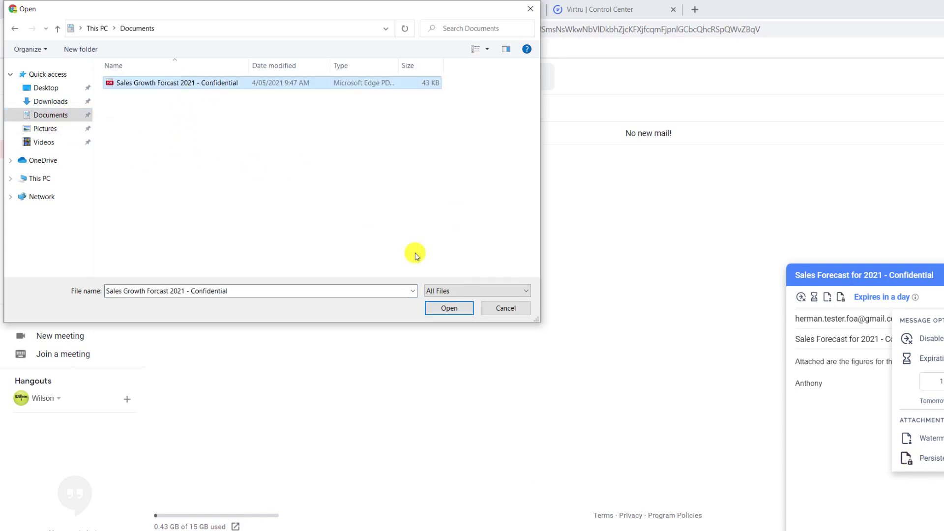
left_click(444, 313)
mouse_move(870, 448)
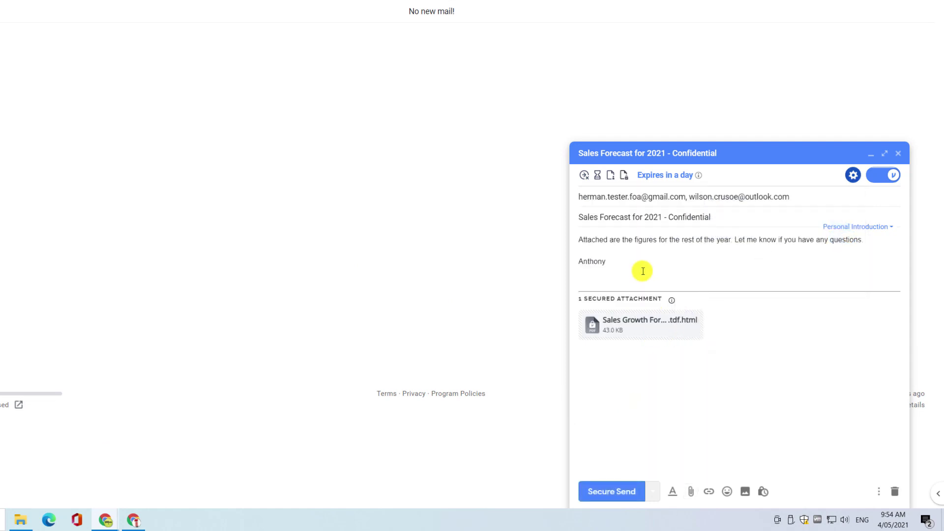
mouse_move(662, 328)
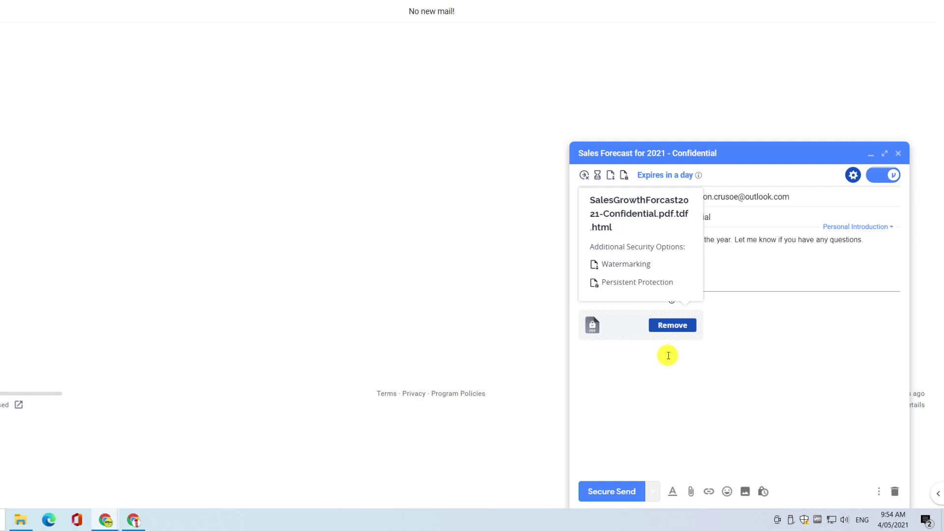
left_click(614, 493)
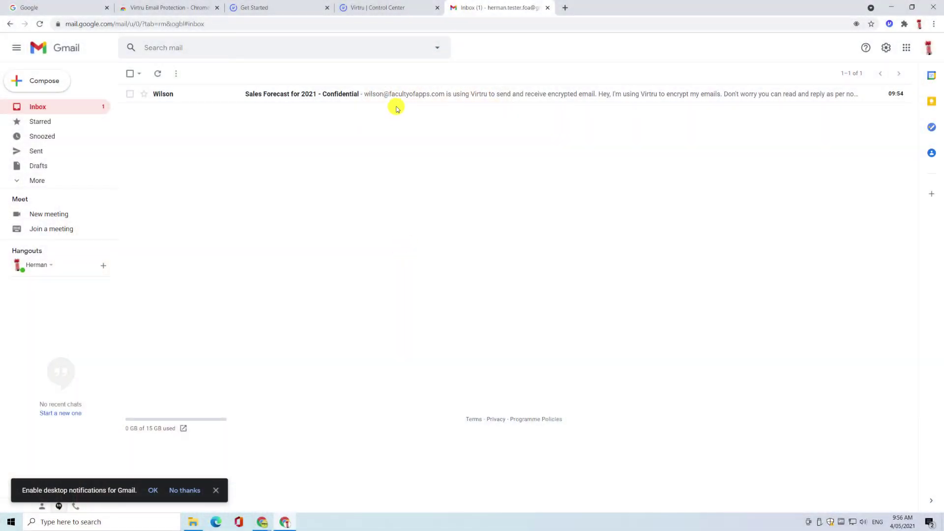
As the recipient, open the Sales Forecast for 2021 - Confidential email and start a reply
left_click(397, 101)
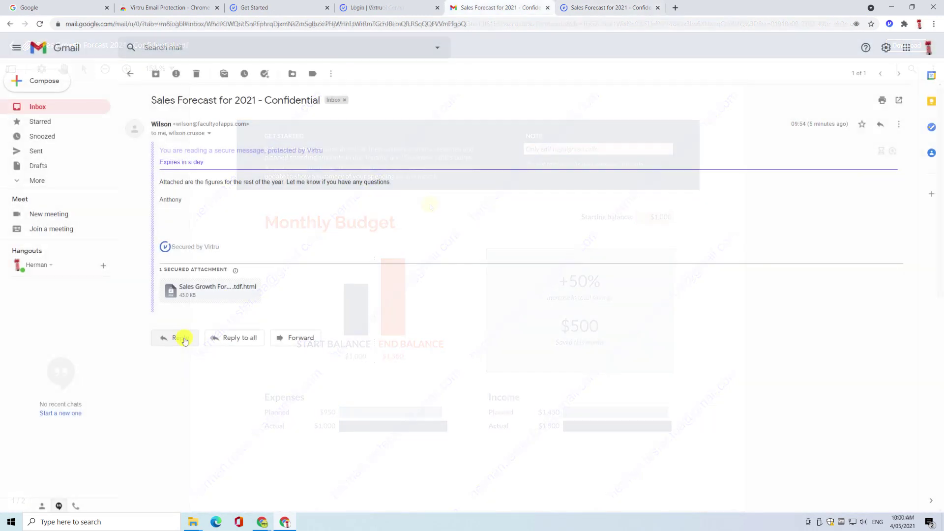
left_click(177, 337)
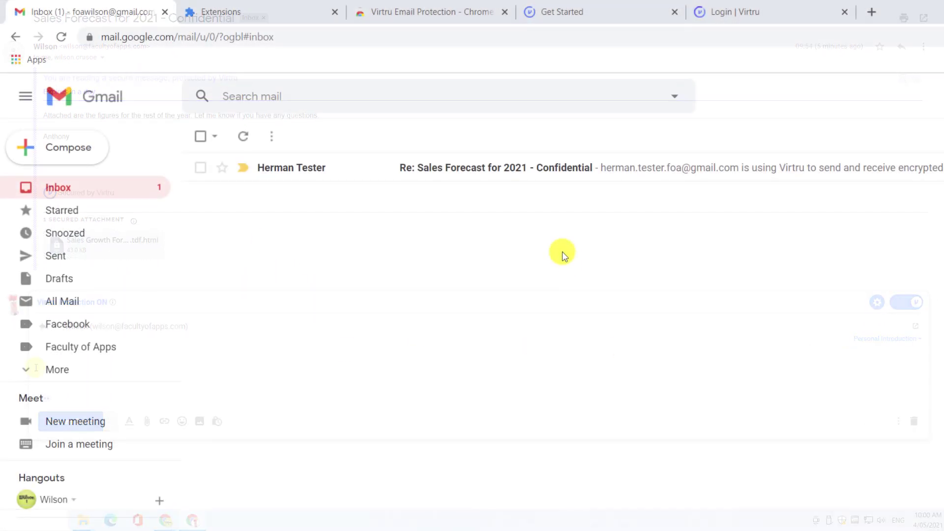
Open the 'Re: Sales Forecast for 2021 - Confidential' reply and show the quoted last secure message
left_click(550, 169)
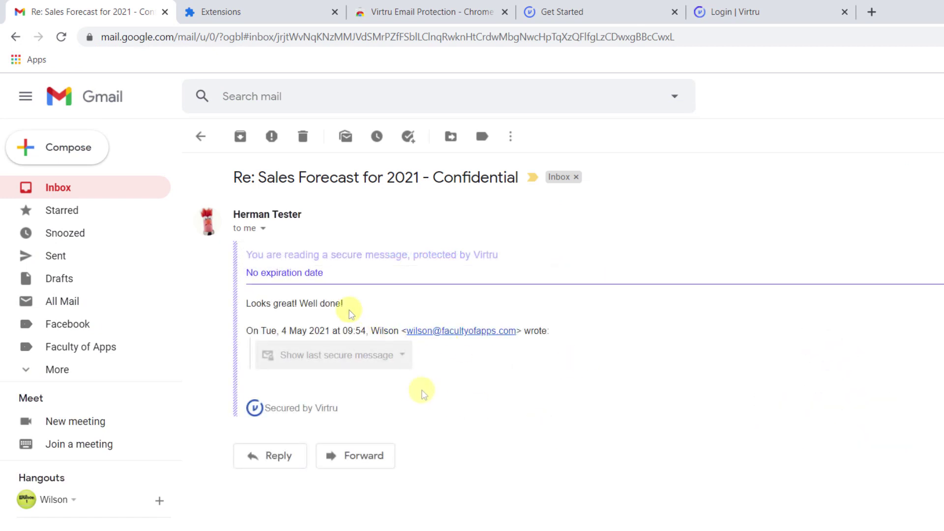
left_click(404, 360)
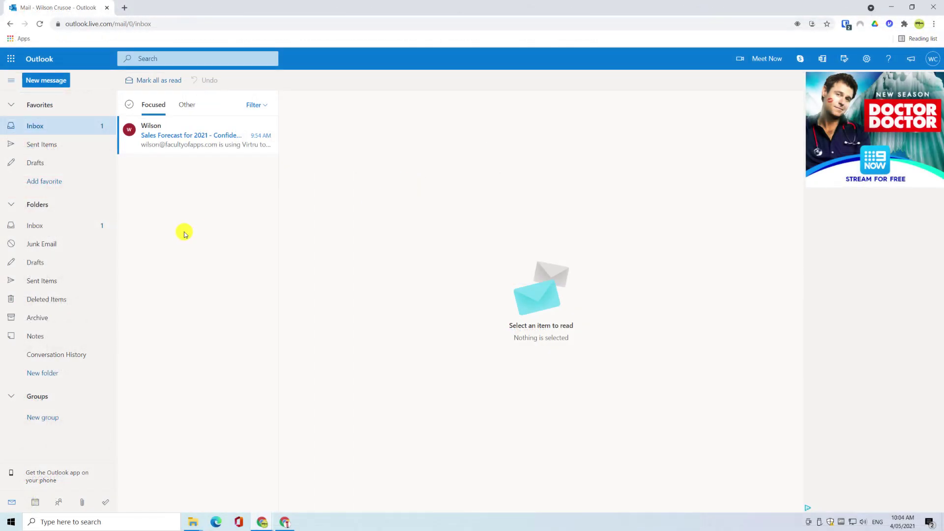
Open the Sales Forecast for 2021 - Confidential email in Outlook and unlock it
left_click(201, 138)
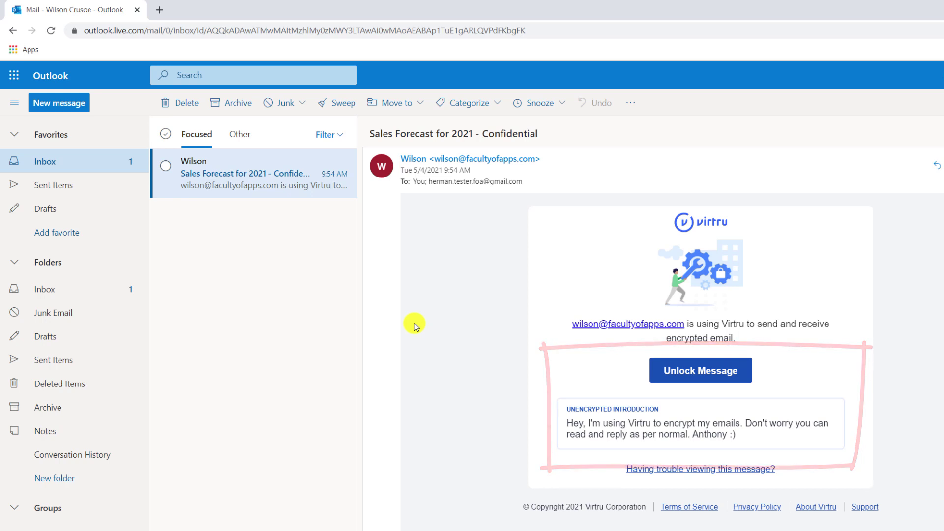
left_click(714, 373)
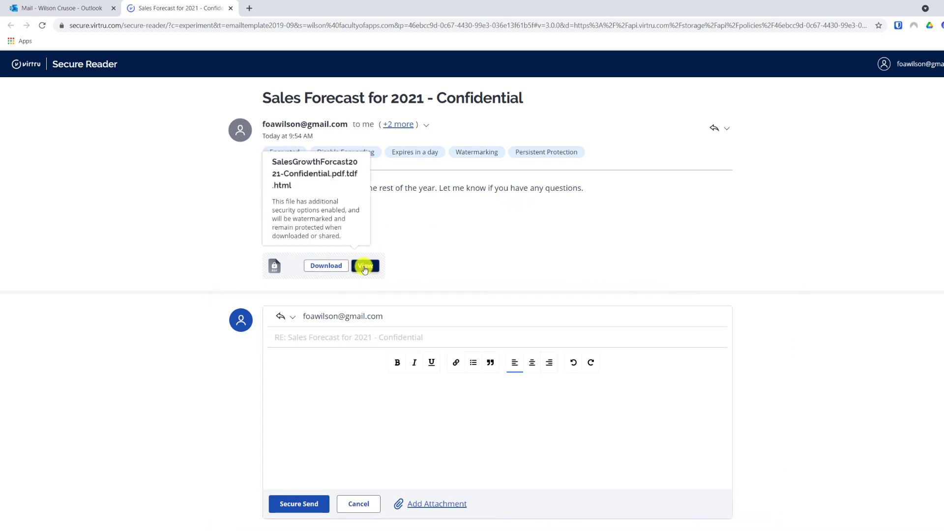
View the Sales Growth Forcast 2021 - Confidential PDF and scroll through its watermarked Monthly Budget pages
left_click(364, 267)
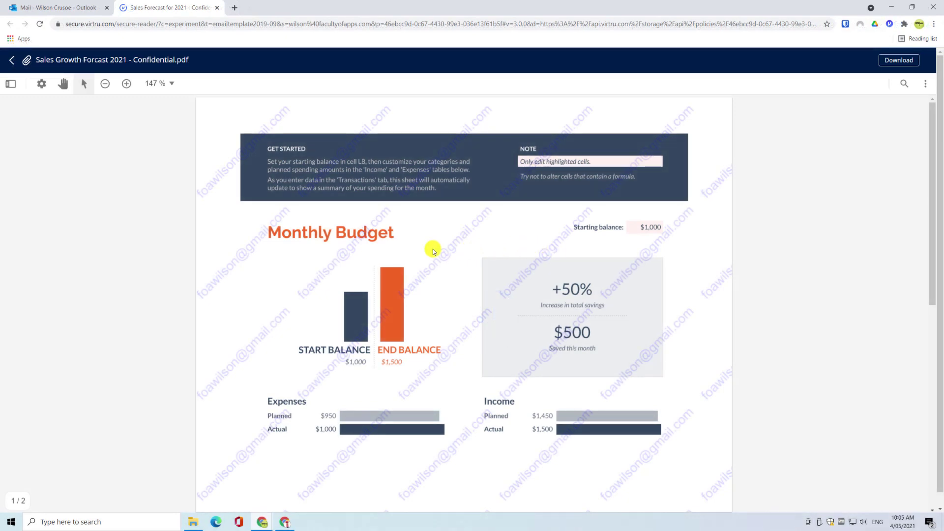
scroll(433, 248, "down", 5)
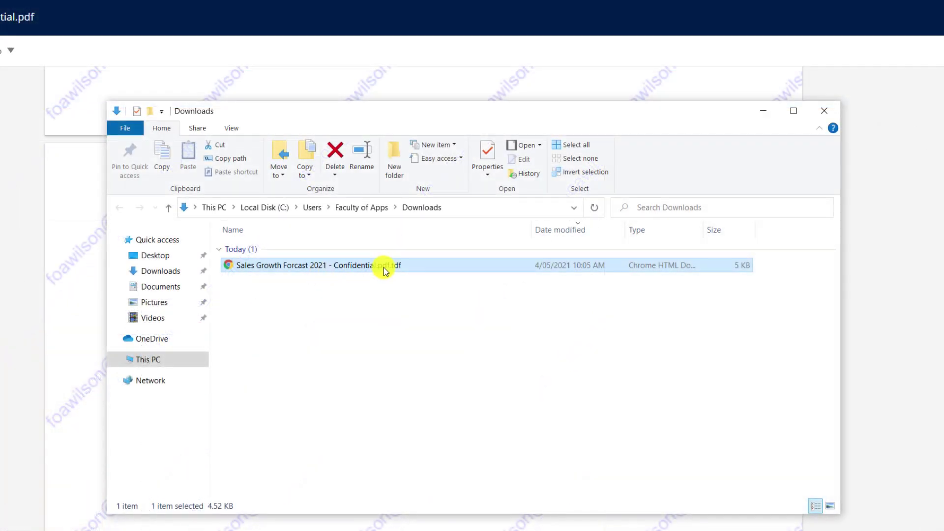
left_click(371, 324)
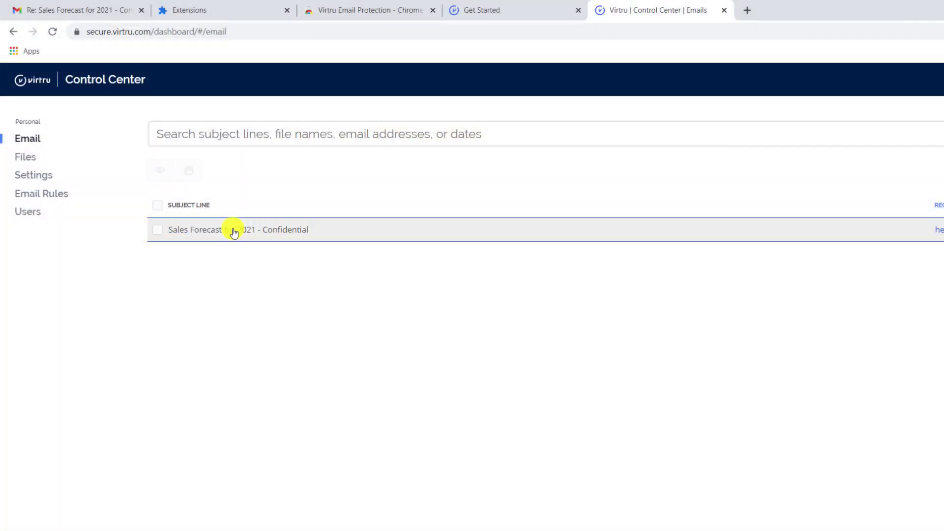
Revoke all access to Sales Growth Forcast 2021 - Confidential.pdf from the Control Center Files list
left_click(234, 233)
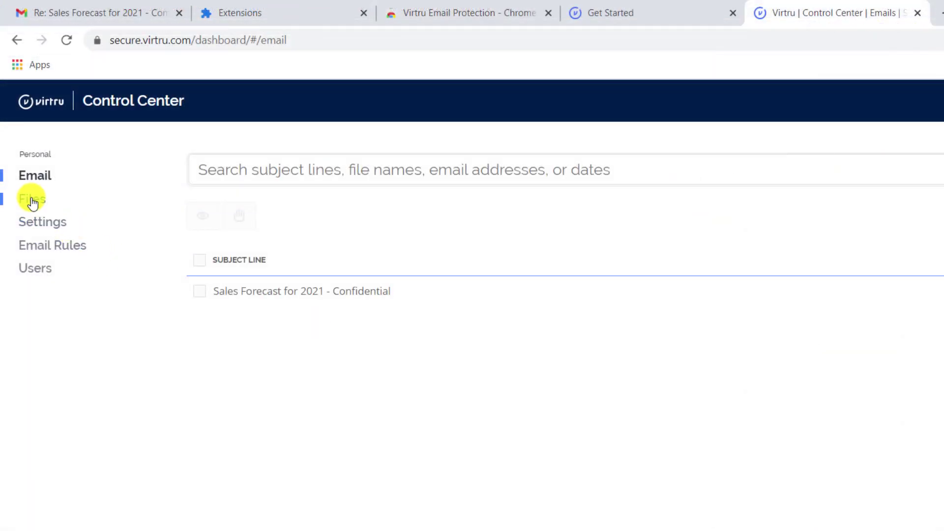
left_click(33, 199)
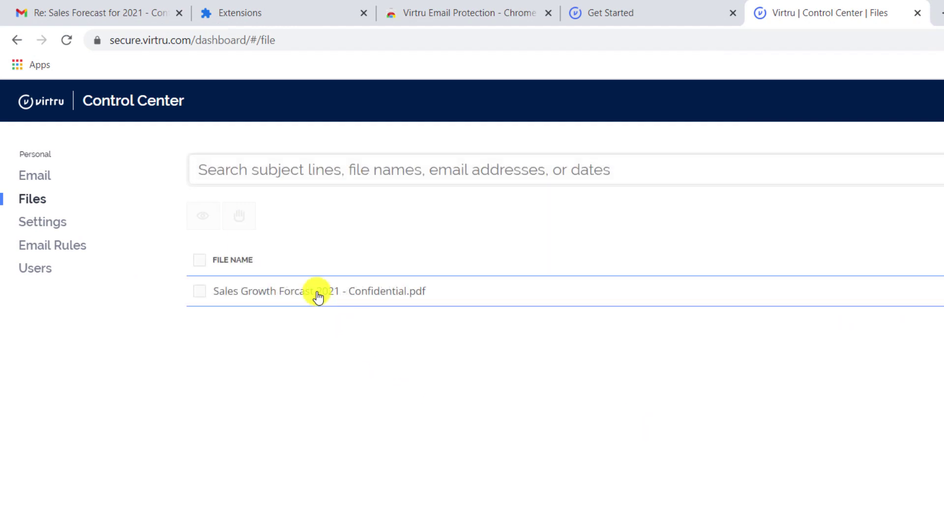
left_click(316, 294)
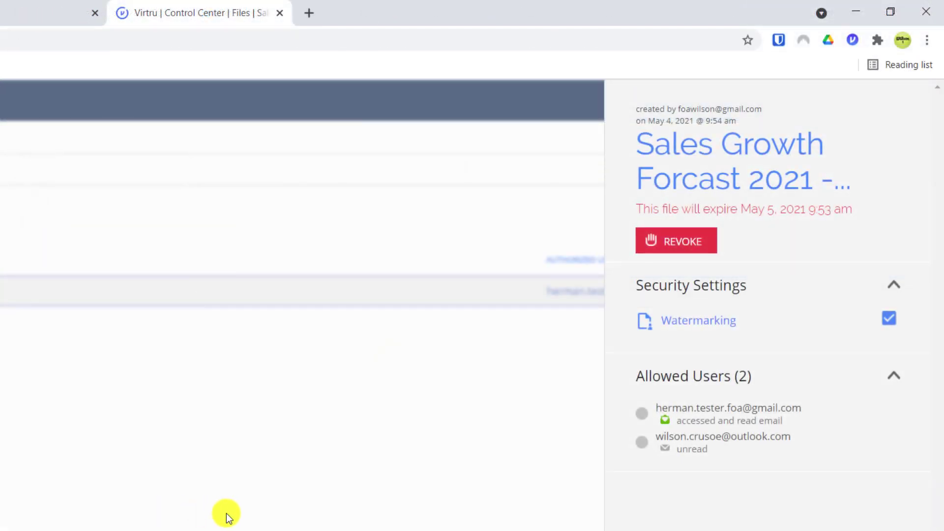
left_click(693, 243)
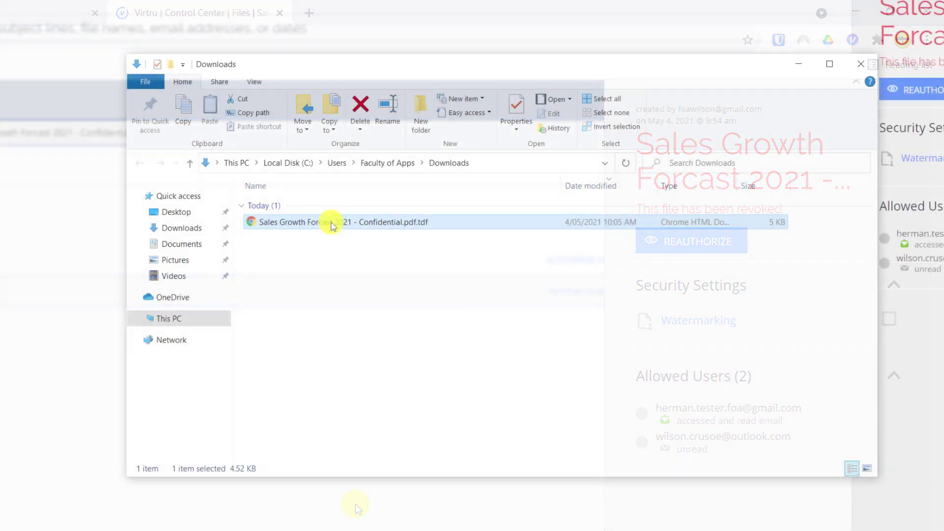
Open the downloaded .tdf file in Microsoft Edge and enter the recipient's e-mail address to confirm
right_click(331, 224)
mouse_move(432, 293)
left_click(577, 338)
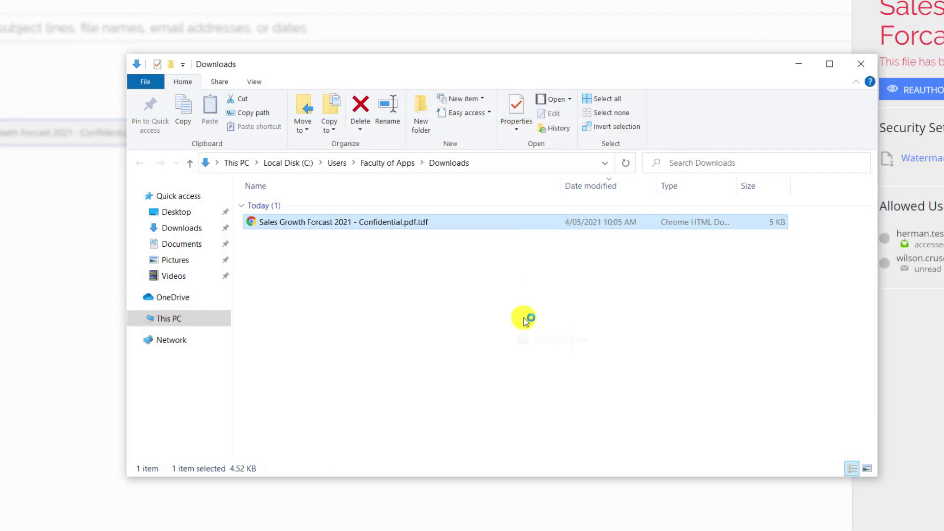
type("utloo")
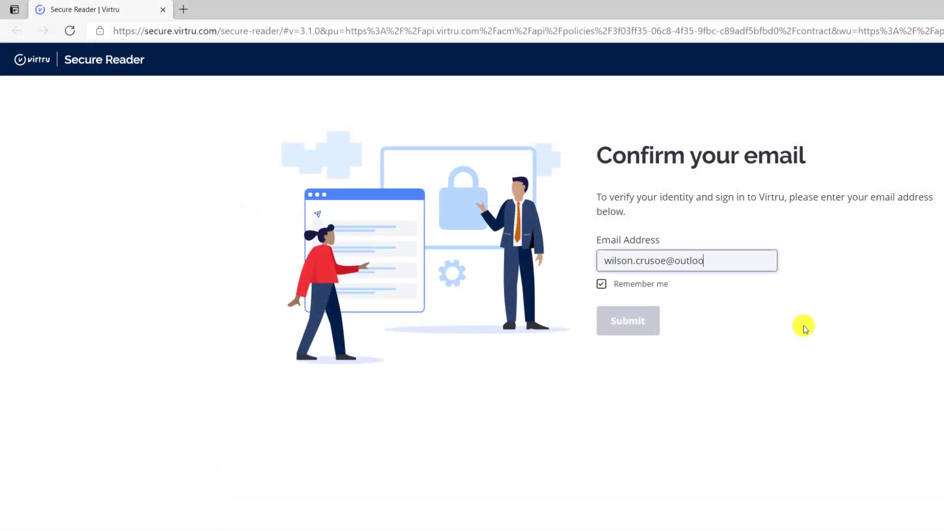
type("k.com")
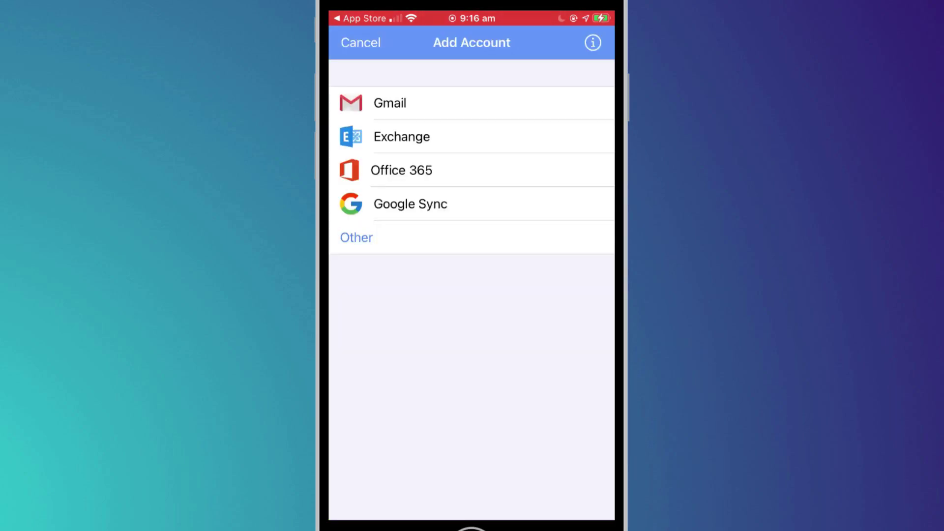
Sign in with Gmail and allow Virtru access to contacts, the GSuite directory and email addresses
left_click(390, 103)
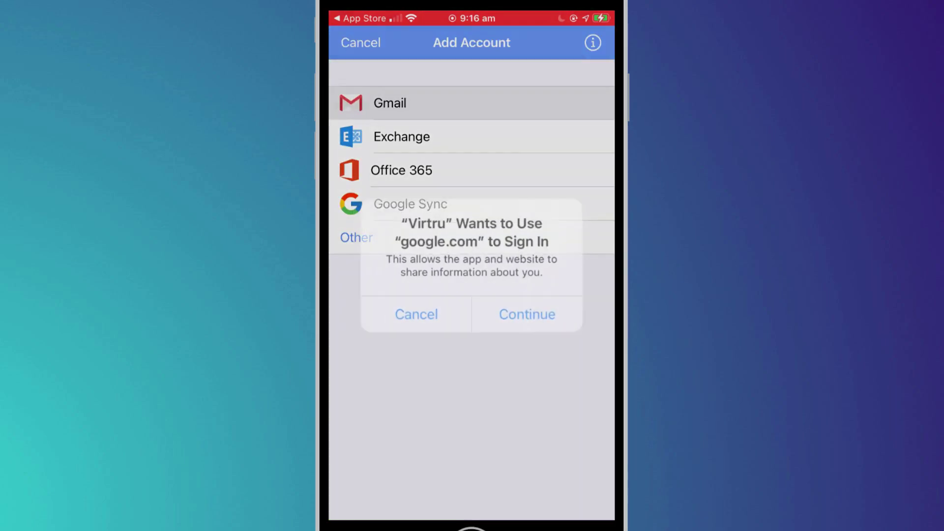
left_click(523, 310)
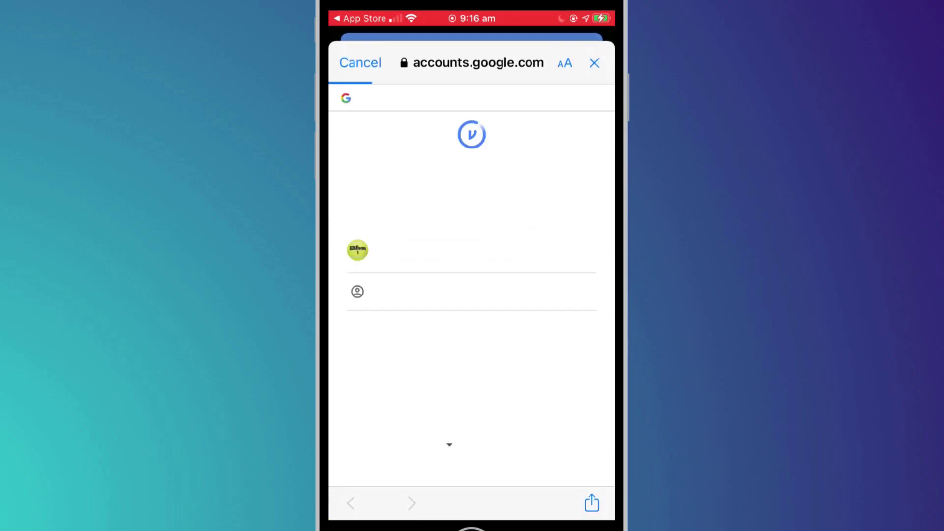
left_click(413, 250)
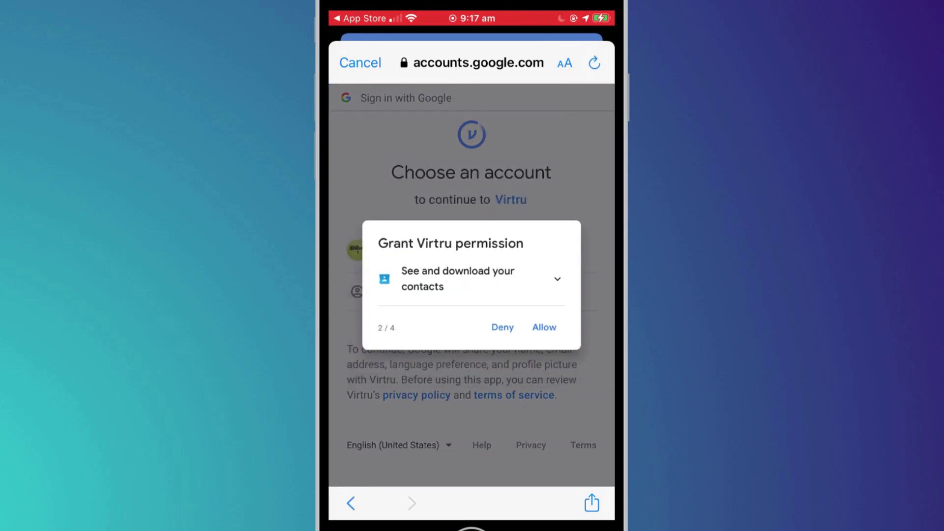
left_click(555, 334)
left_click(556, 343)
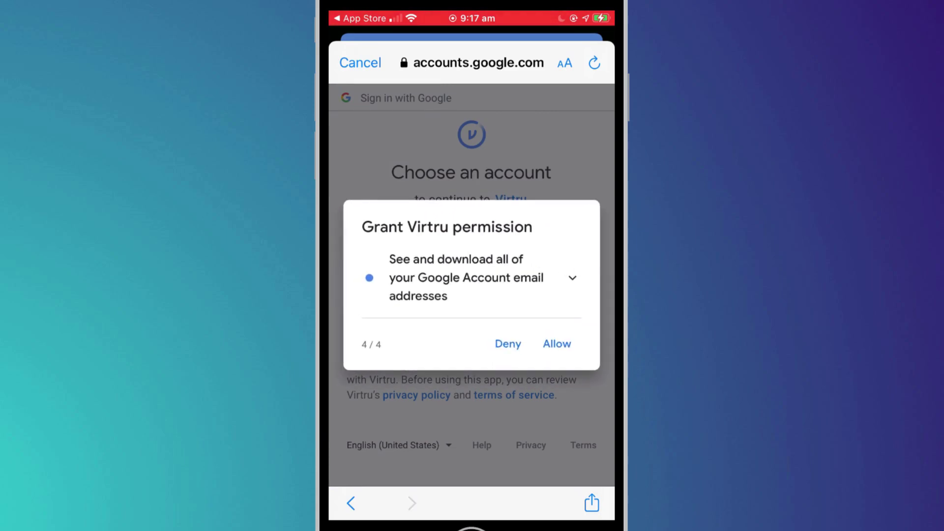
left_click(549, 338)
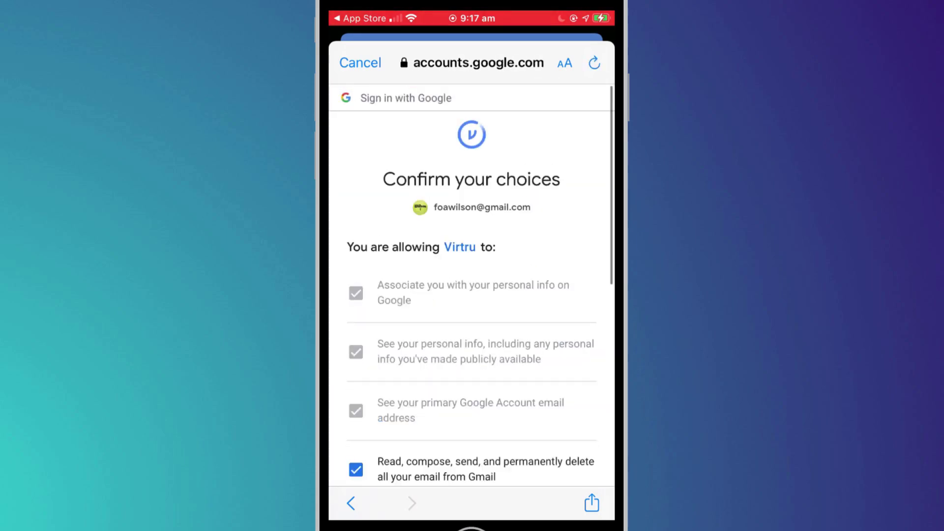
scroll(471, 286, "down", 8)
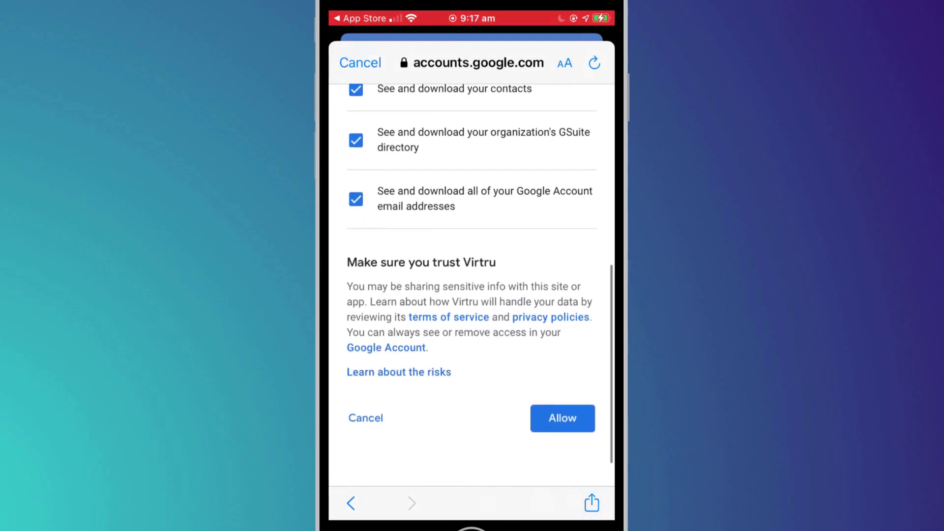
left_click(562, 418)
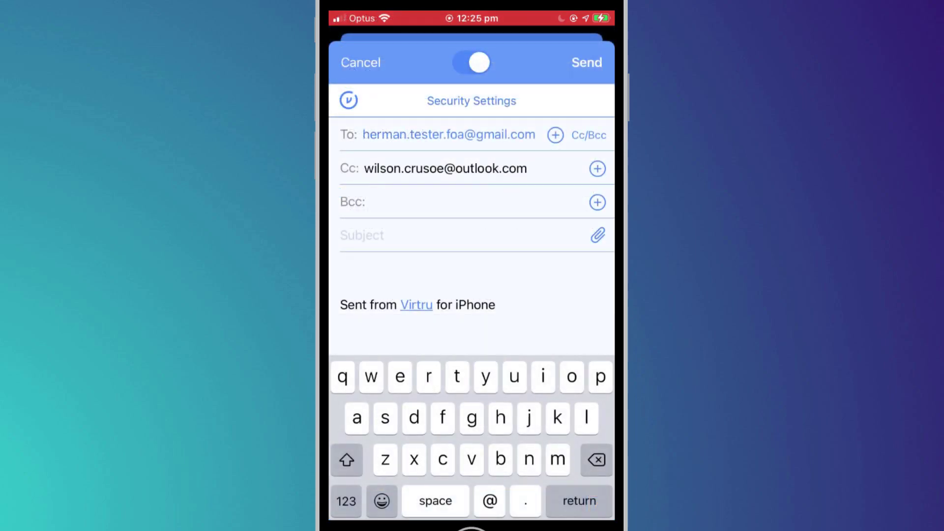
Enter the subject 'Project Files', attach Projects.zip, and begin the body with 'Here's a copy of the'
left_click(362, 235)
type("Project Files")
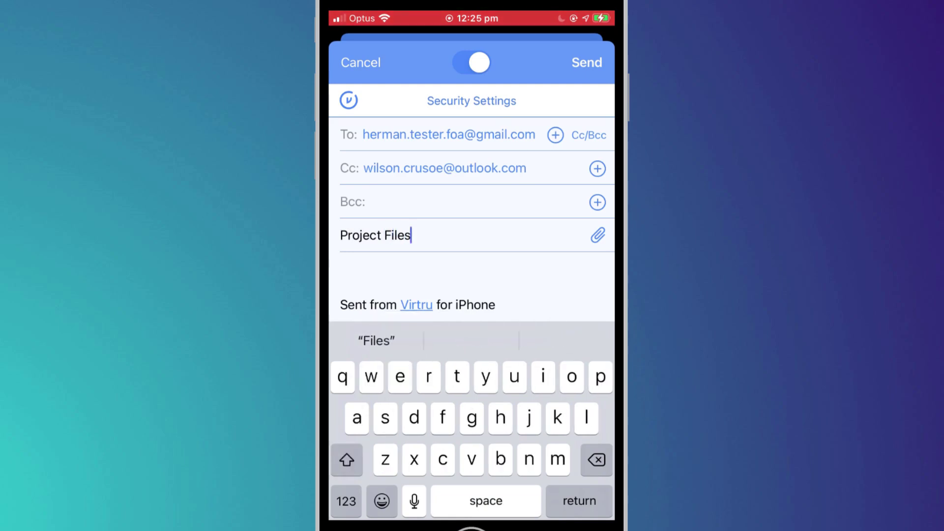
left_click(597, 235)
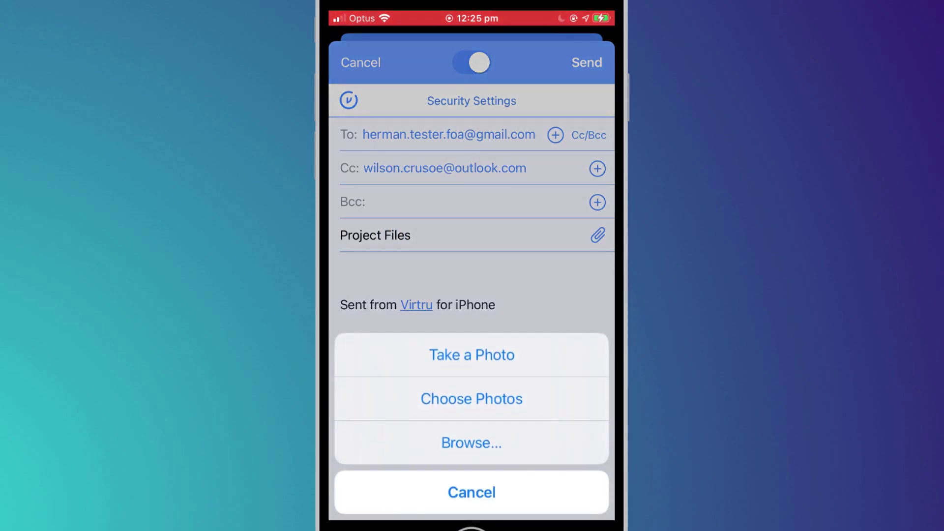
left_click(472, 442)
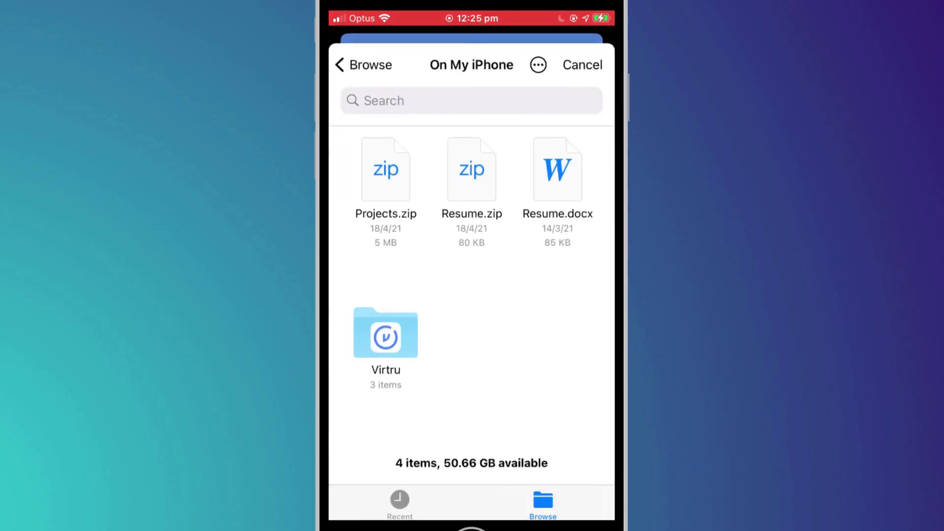
left_click(385, 167)
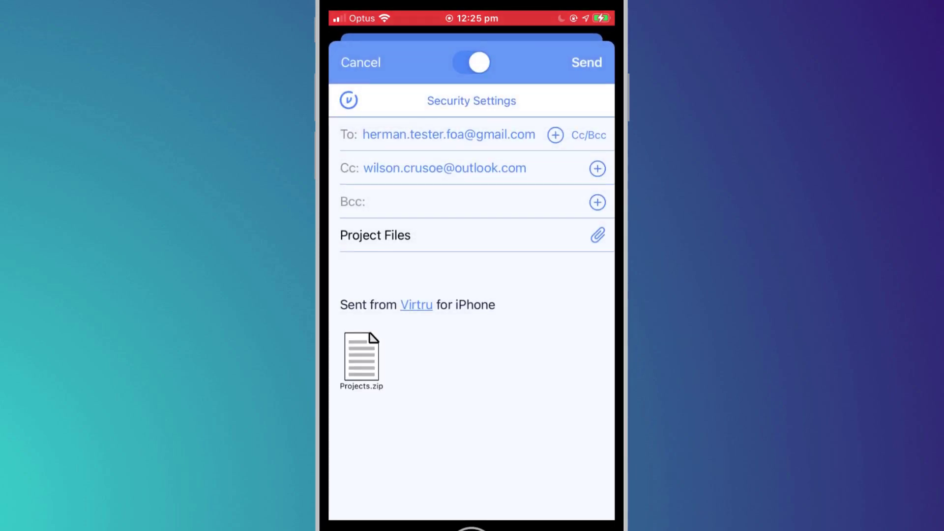
left_click(344, 268)
type("Here's a c")
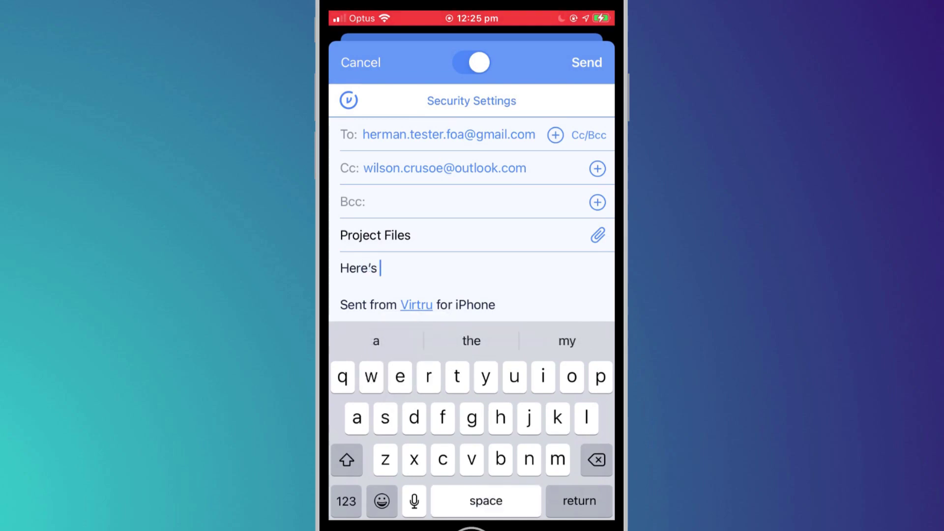
type("opy of the")
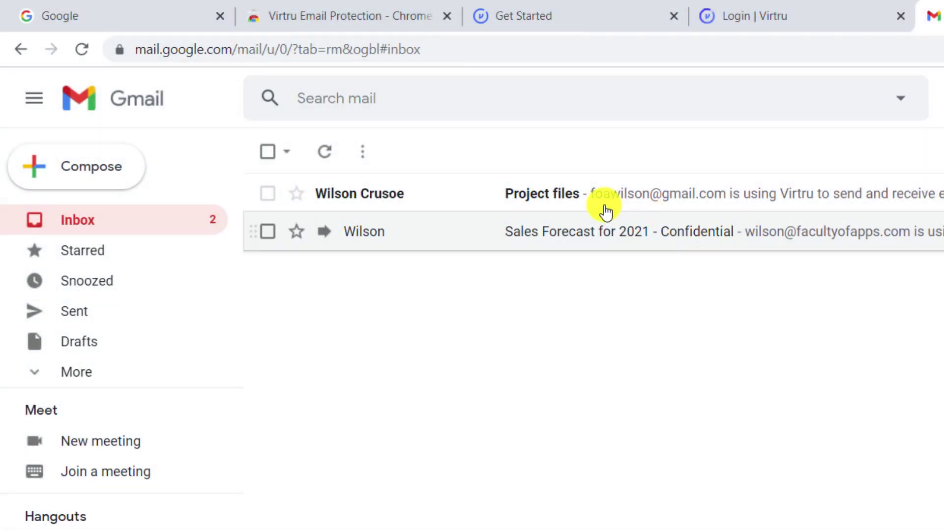
Open the iPhone-sent Project files email and check its 5.0 MB Projects.zip.tdf attachment
left_click(606, 210)
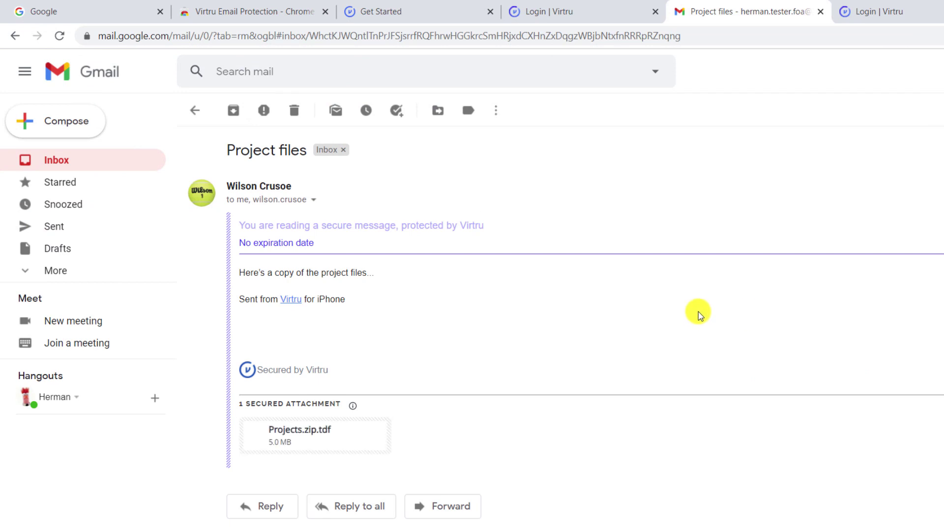
mouse_move(279, 450)
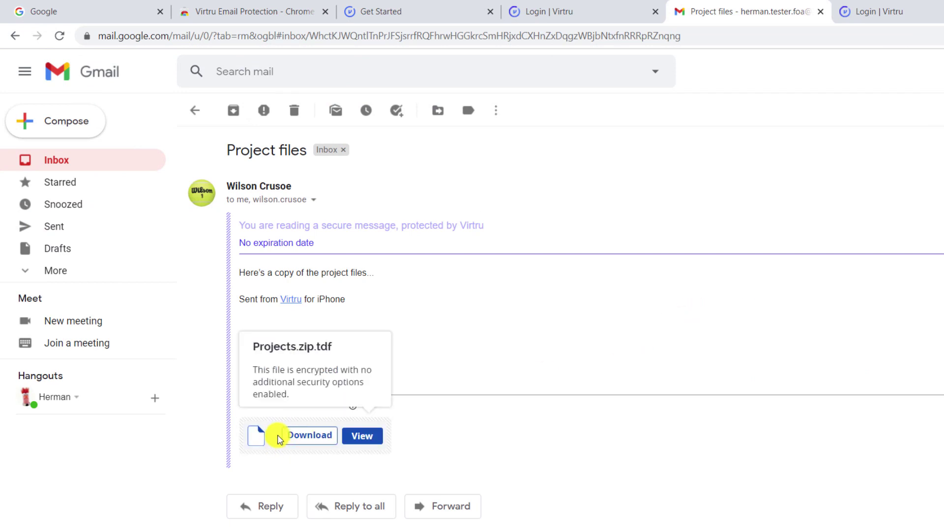